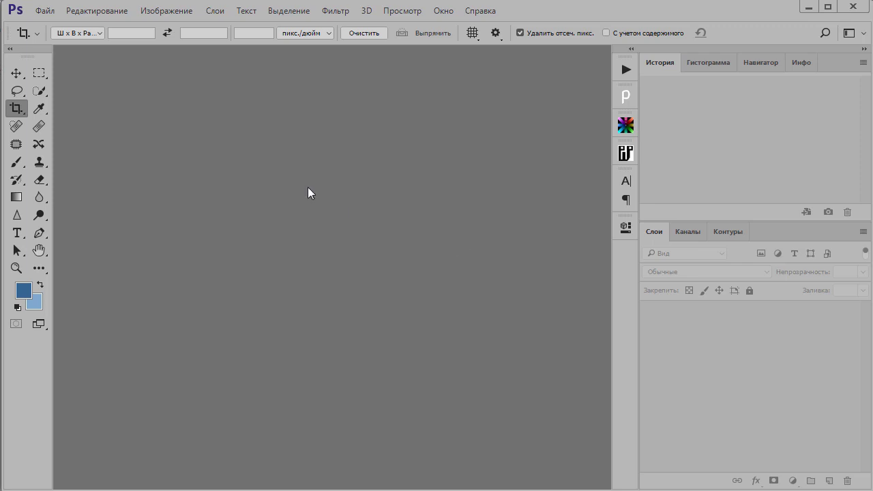
# - Run the Load Files into Stack script and add images P1100139 to P1100153 from the Серия снимков folder
pyautogui.click(46, 12)
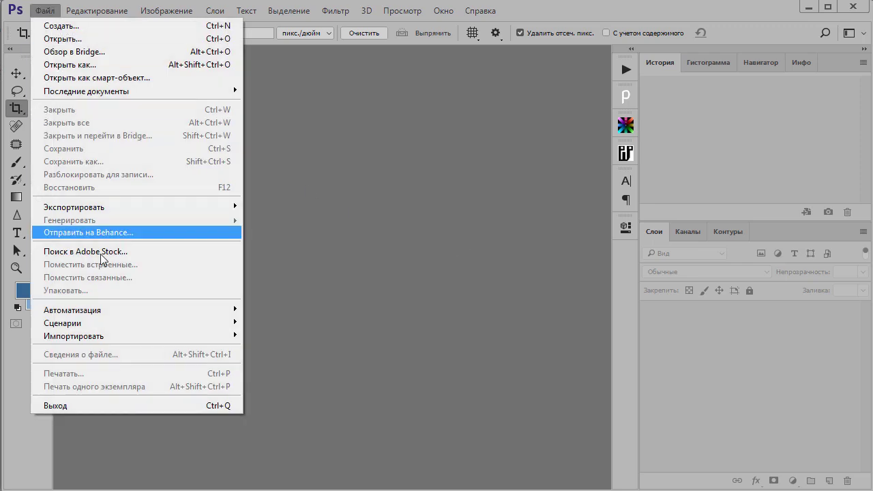
pyautogui.moveTo(143, 321)
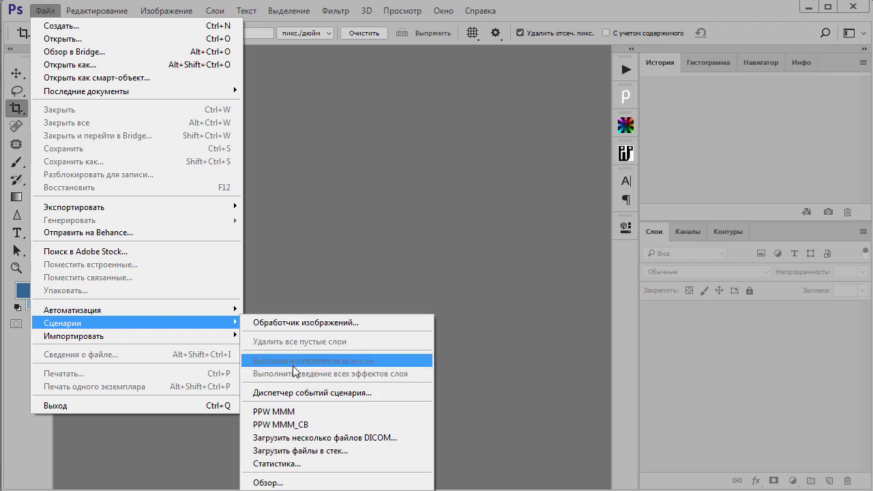
pyautogui.click(286, 450)
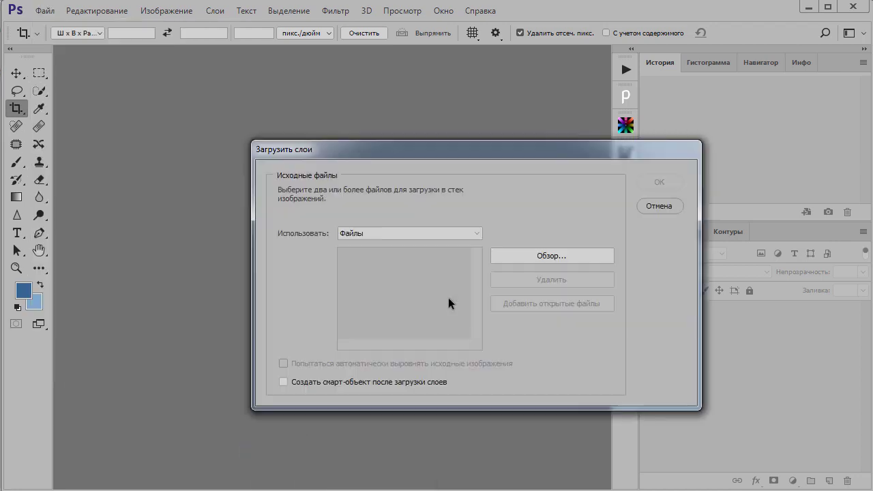
pyautogui.moveTo(436, 152); pyautogui.dragTo(427, 142)
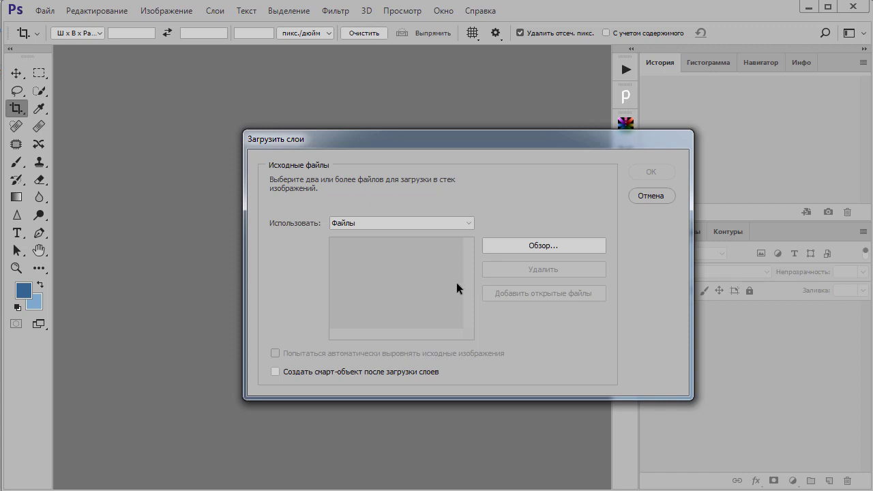
pyautogui.moveTo(607, 345); pyautogui.dragTo(566, 303)
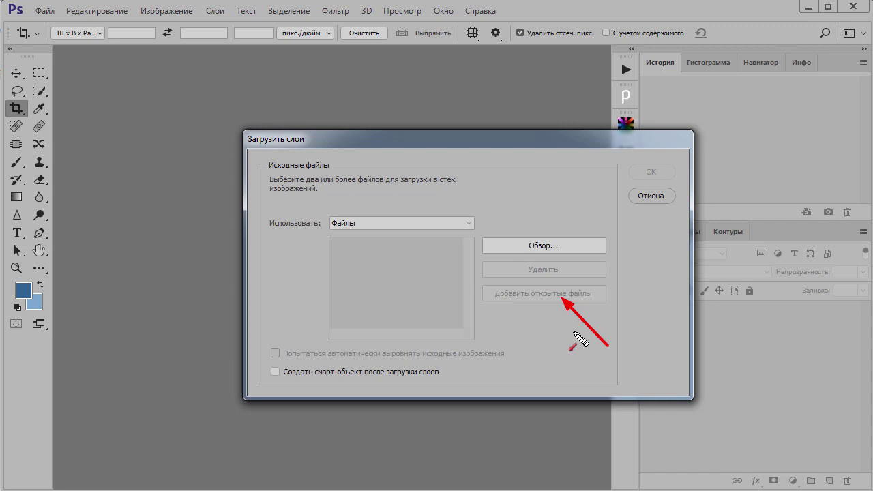
pyautogui.press('Escape')
pyautogui.click(544, 245)
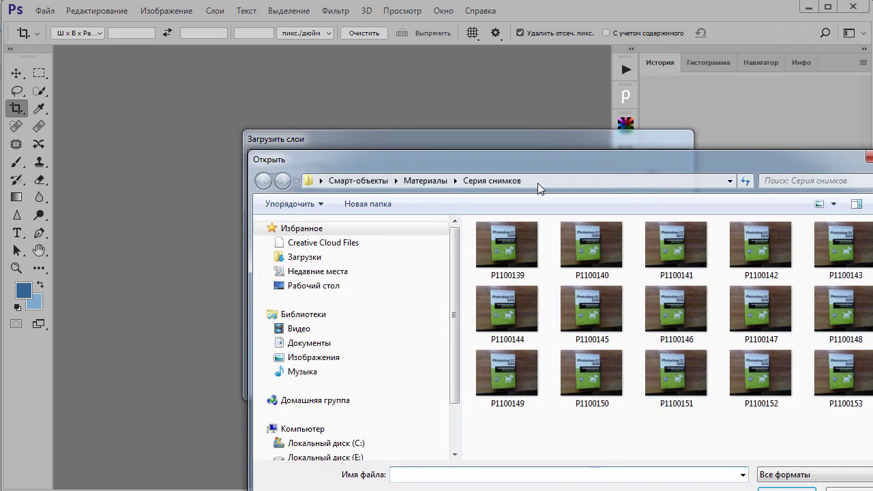
pyautogui.moveTo(520, 160); pyautogui.dragTo(403, 73)
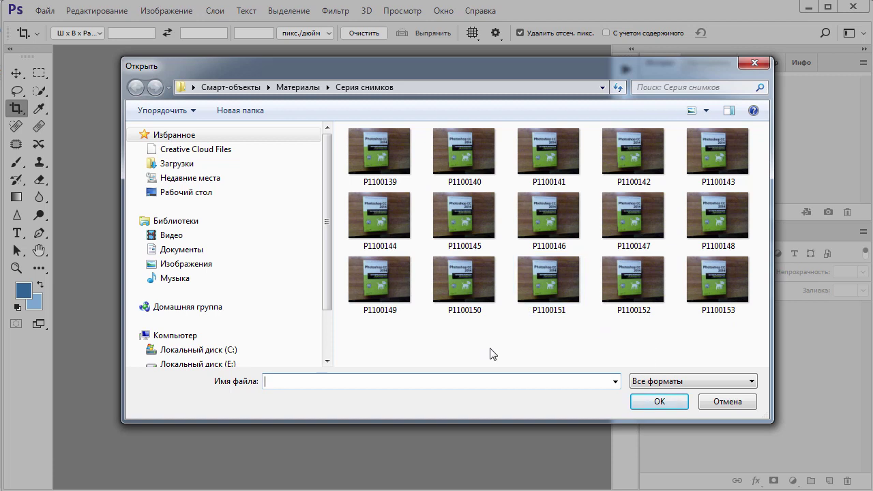
pyautogui.click(391, 157)
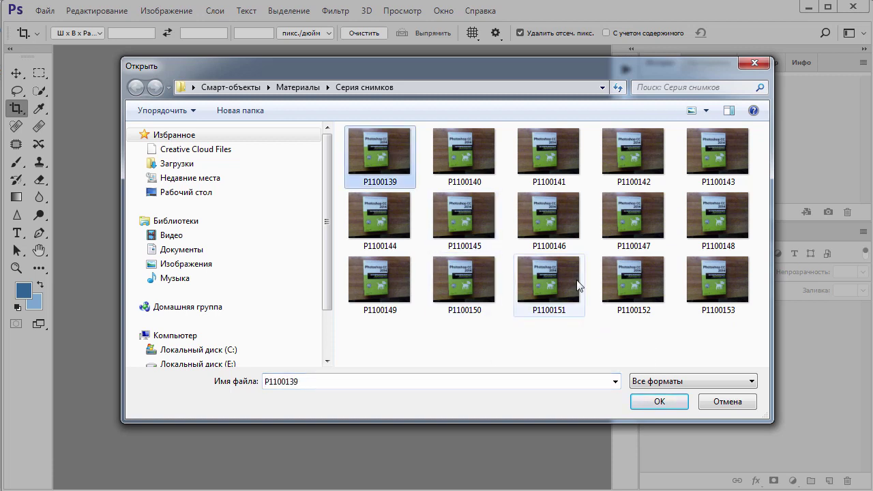
pyautogui.keyDown('shift'); pyautogui.click(722, 288); pyautogui.keyUp('shift')
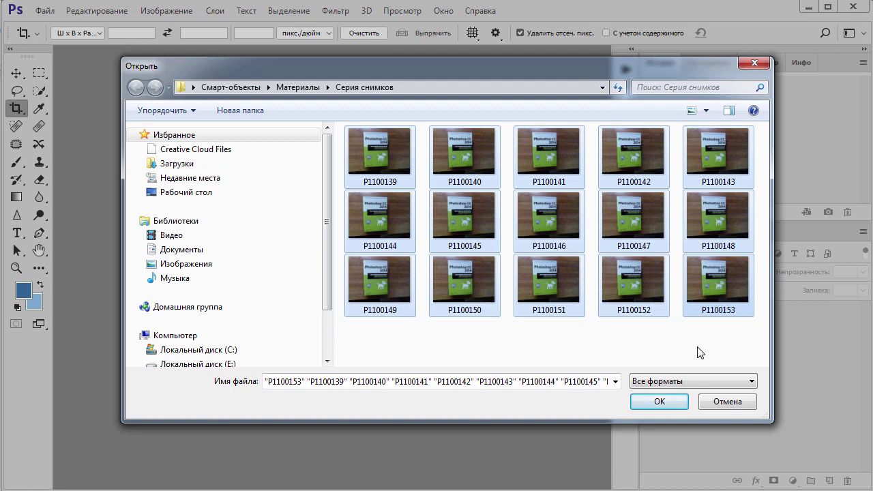
pyautogui.click(659, 401)
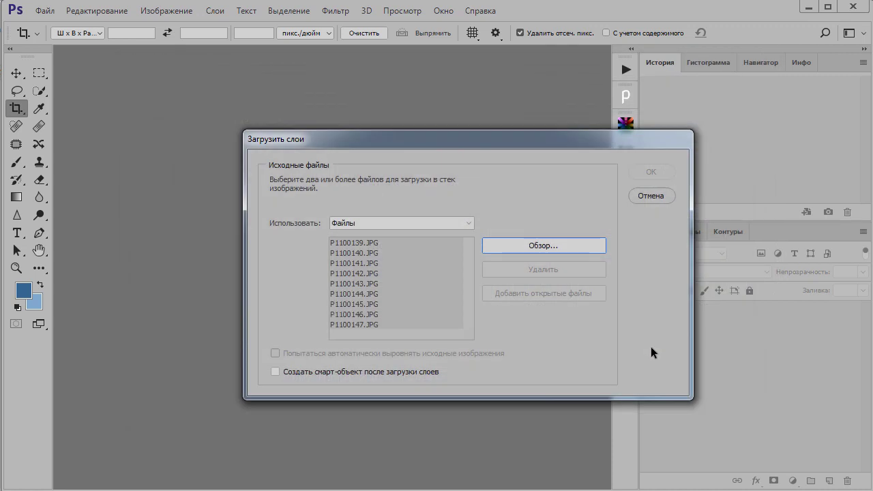
# - Load the files as layers with automatic alignment of the source images and smart object creation turned on
pyautogui.moveTo(468, 260); pyautogui.dragTo(457, 243)
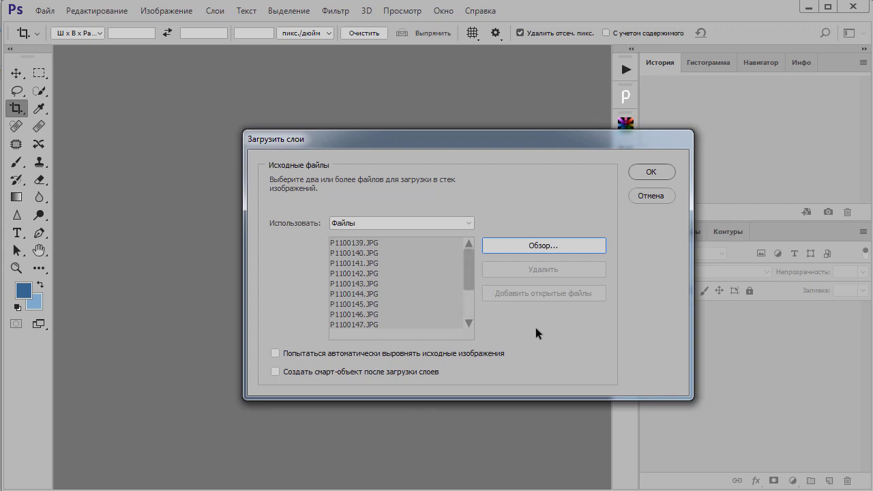
pyautogui.click(275, 352)
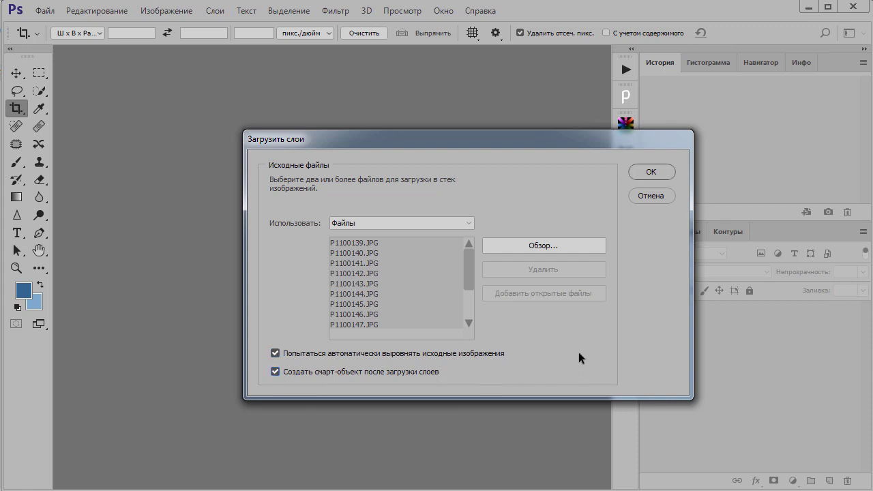
pyautogui.click(648, 172)
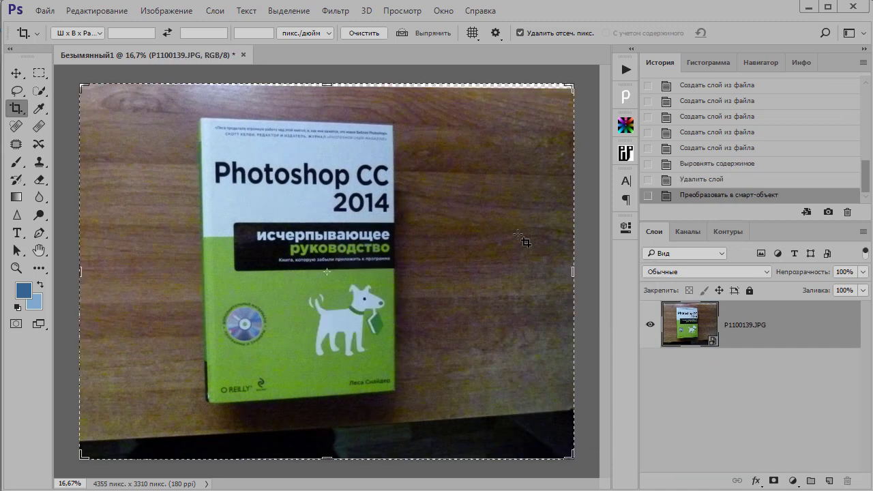
# - Straighten the photo by rotating it slightly clockwise with the Crop tool, cropping to about 4209 × 3199 px
pyautogui.click(16, 73)
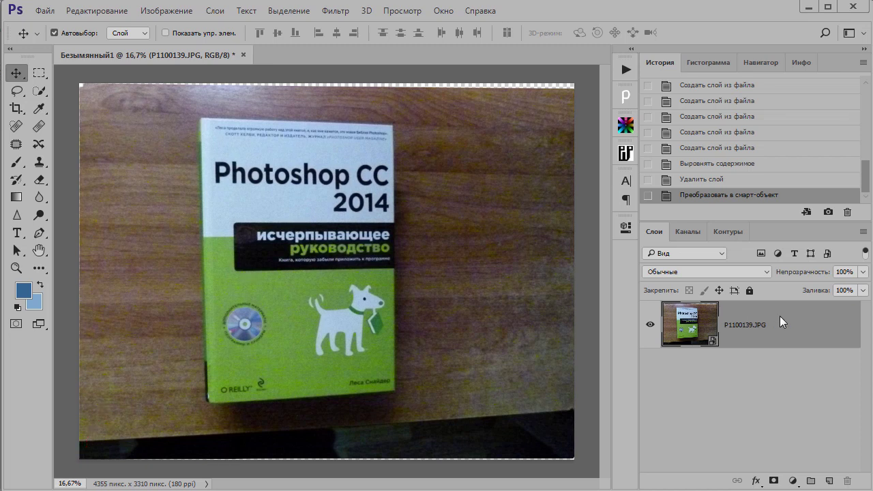
pyautogui.hotkey('ctrl', 'space')
pyautogui.moveTo(317, 305); pyautogui.dragTo(346, 307)
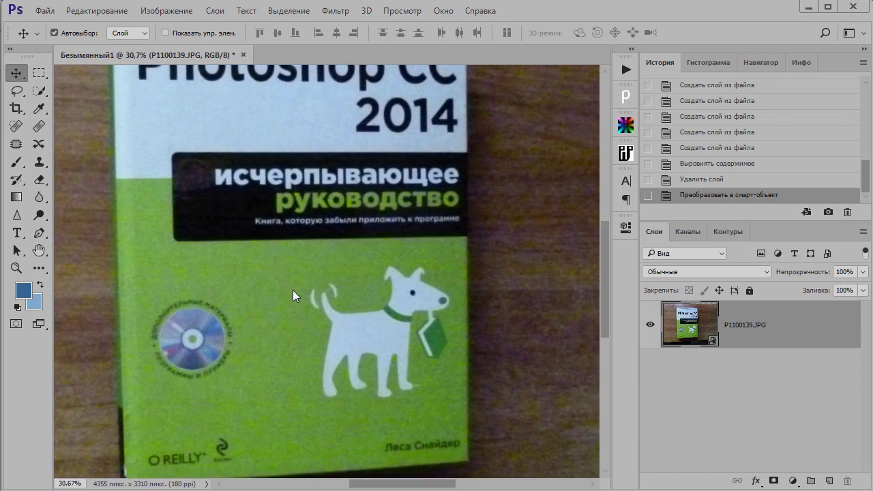
pyautogui.hotkey('ctrl', 'alt', 'space')
pyautogui.moveTo(420, 298); pyautogui.dragTo(382, 300)
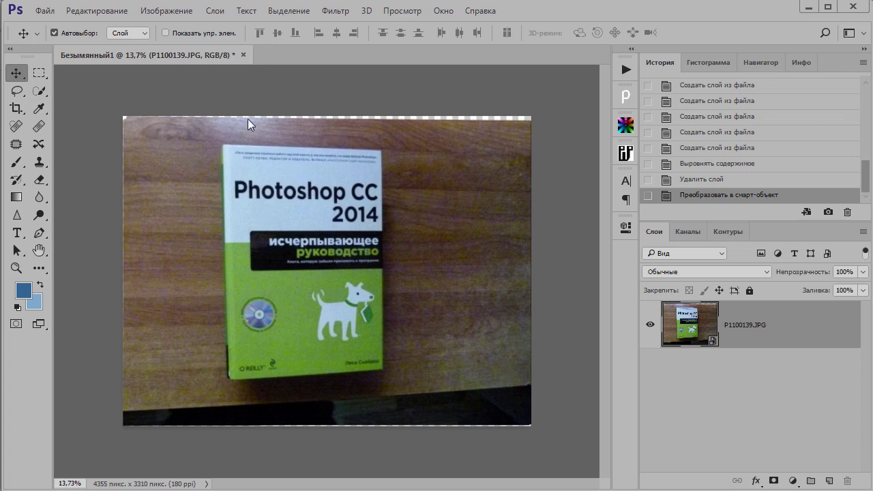
pyautogui.click(16, 108)
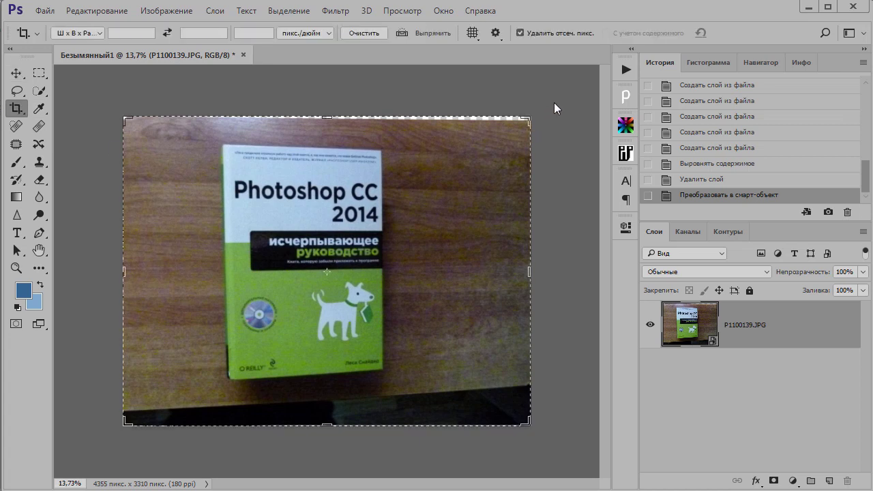
pyautogui.moveTo(555, 102)
pyautogui.mouseDown()
pyautogui.moveTo(549, 97)
pyautogui.moveTo(560, 109)
pyautogui.mouseUp()
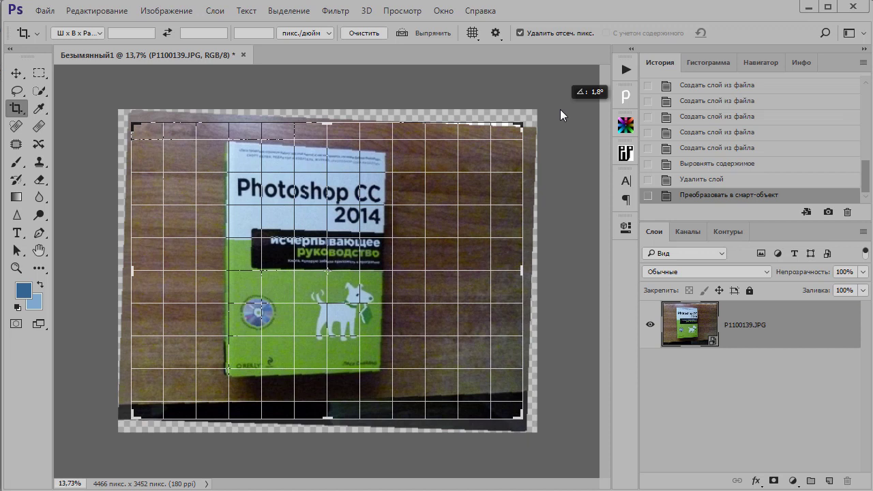
pyautogui.moveTo(560, 110); pyautogui.dragTo(563, 109)
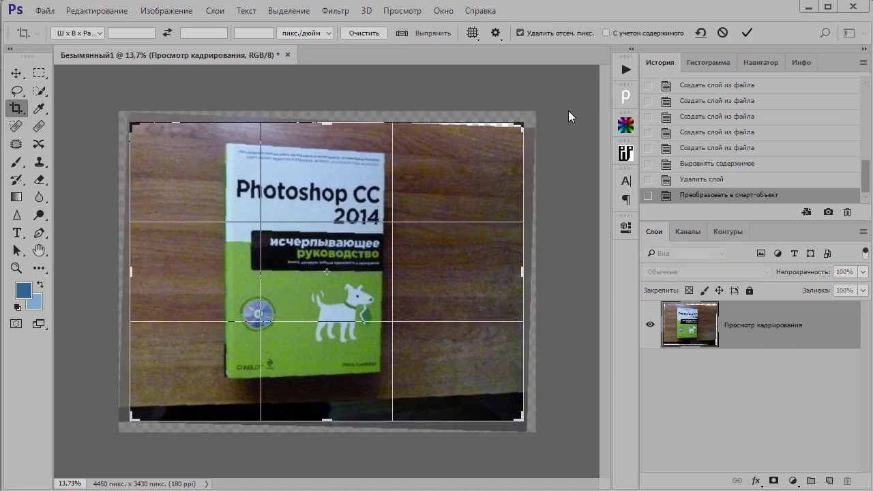
pyautogui.press('Return')
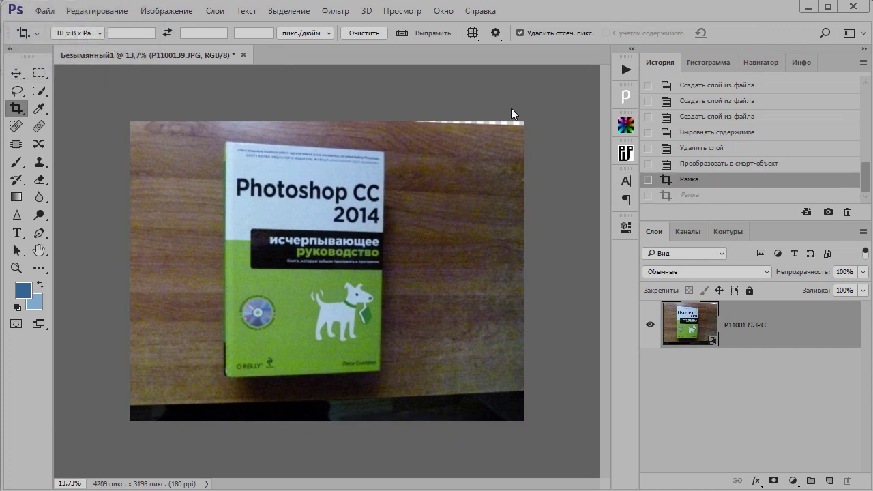
# - Crop away the uneven upper edge and the dark lower strip, leaving the photo about 4209 × 2748 px
pyautogui.click(431, 171)
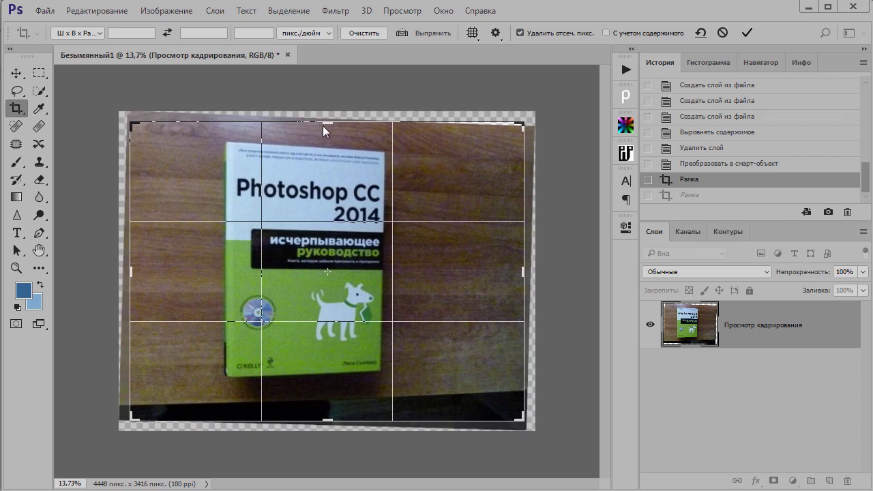
pyautogui.moveTo(322, 126); pyautogui.dragTo(323, 134)
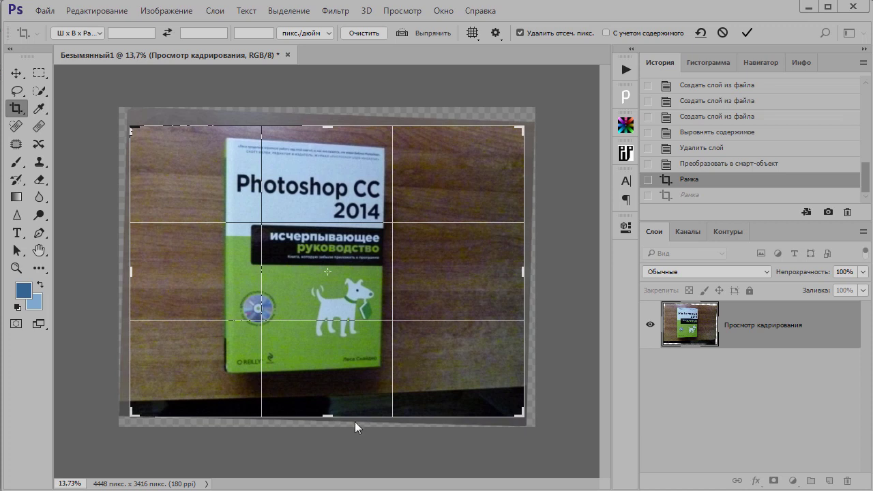
pyautogui.moveTo(334, 418); pyautogui.dragTo(328, 399)
pyautogui.press('Return')
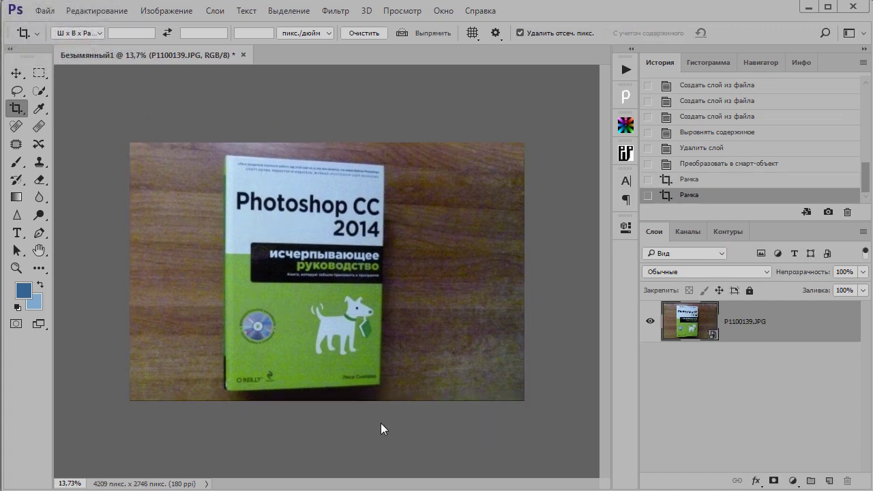
pyautogui.hotkey('ctrl', '0')
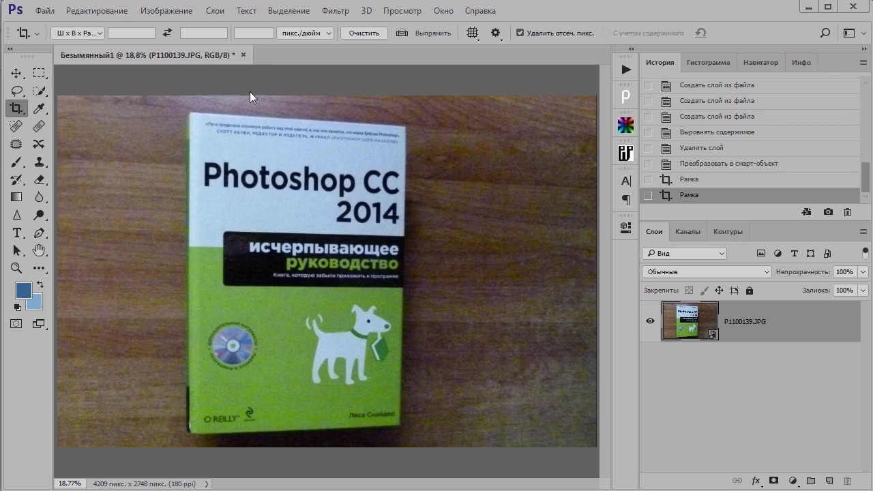
# - Set the smart object's stack mode to Median (Медиана)
pyautogui.click(219, 16)
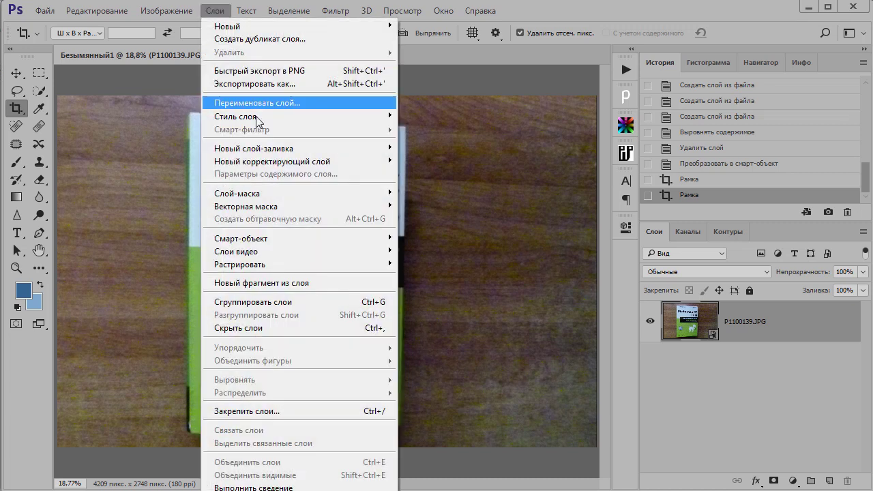
pyautogui.moveTo(235, 239)
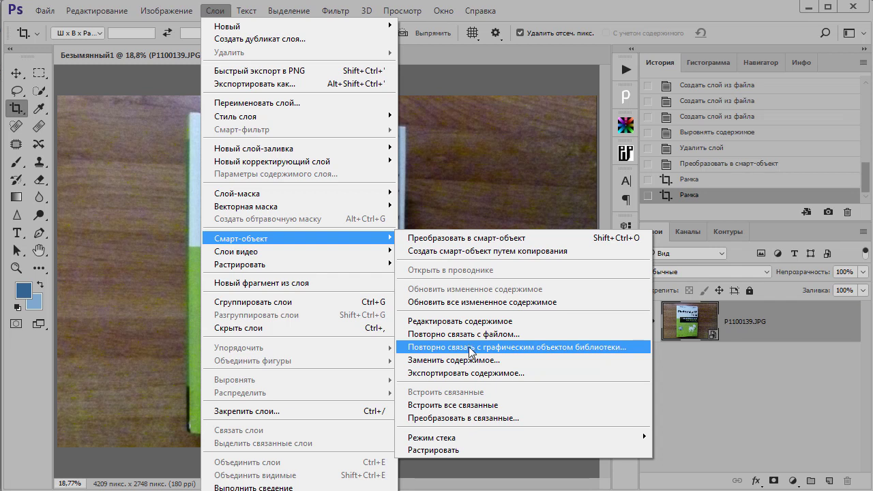
pyautogui.moveTo(478, 442)
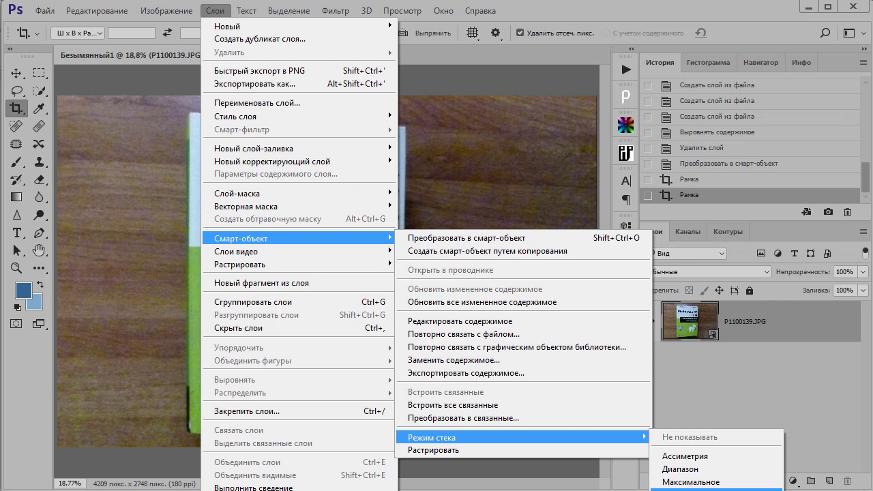
pyautogui.click(717, 490)
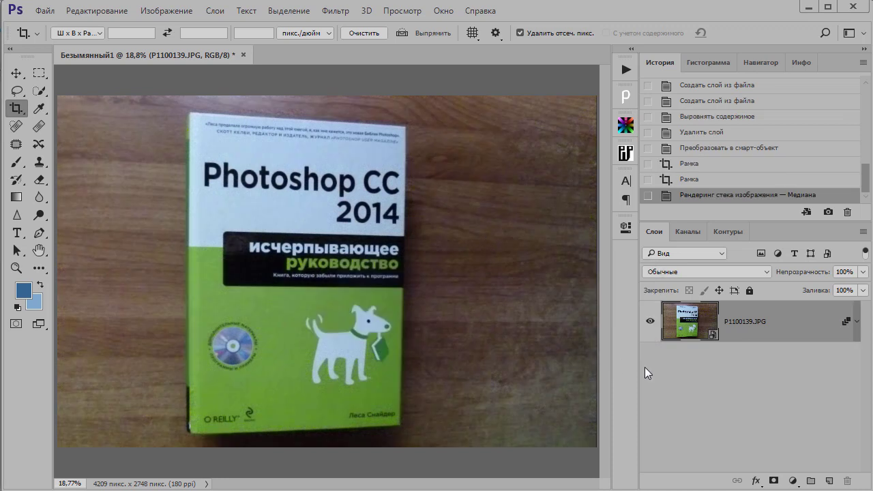
# - Compare the noise on the enlarged book cover with and without the Median stack mode, and leave the mode undone
pyautogui.moveTo(318, 257); pyautogui.dragTo(381, 268)
pyautogui.scroll(-3, 381, 267)
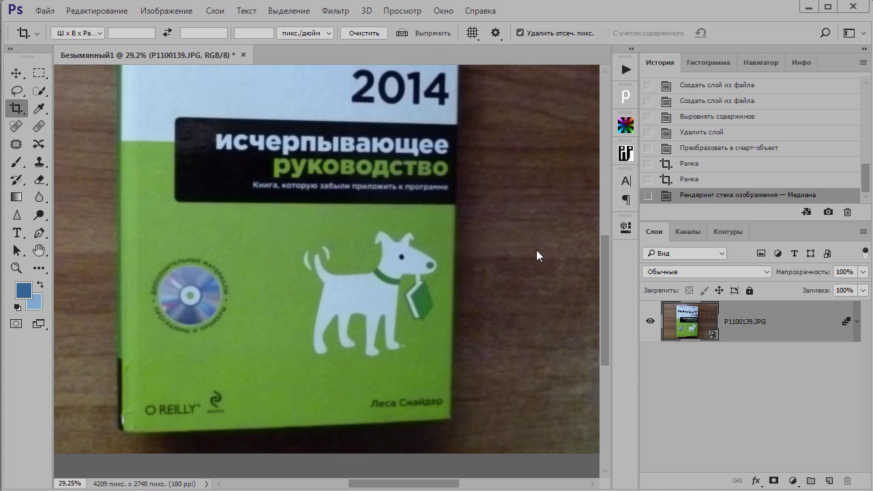
pyautogui.hotkey('ctrl', 'z')
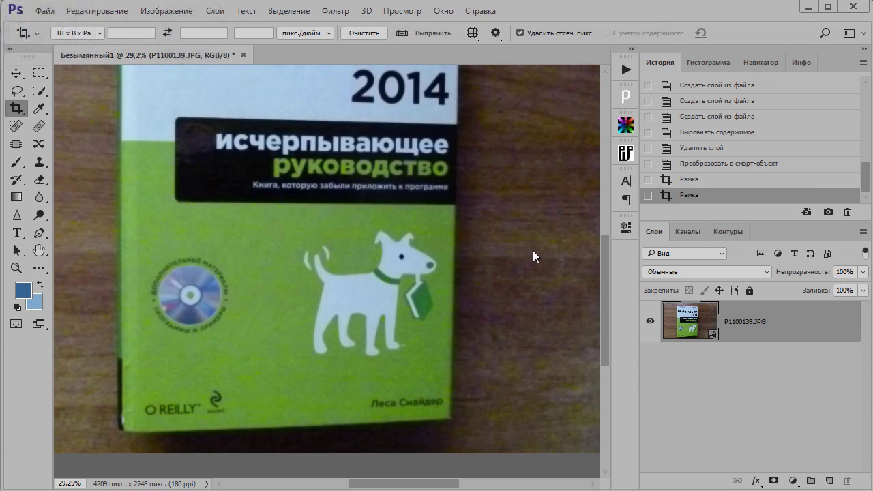
pyautogui.hotkey('ctrl', 'z')
pyautogui.hotkey('ctrl', 'z')
pyautogui.hotkey('ctrl', 'z')
pyautogui.hotkey('ctrl', 'z')
pyautogui.hotkey('ctrl', 'z')
pyautogui.hotkey('ctrl', 'z')
pyautogui.hotkey('ctrl', 'z')
pyautogui.hotkey('ctrl', 'z')
pyautogui.hotkey('ctrl', 'z')
pyautogui.hotkey('ctrl', 'z')
pyautogui.hotkey('ctrl', 'z')
pyautogui.hotkey('ctrl', 'z')
pyautogui.hotkey('ctrl', 'z')
pyautogui.hotkey('ctrl', 'z')
pyautogui.moveTo(870, 186)
pyautogui.mouseDown()
pyautogui.moveTo(865, 113)
pyautogui.moveTo(855, 110)
pyautogui.moveTo(864, 195)
pyautogui.mouseUp()
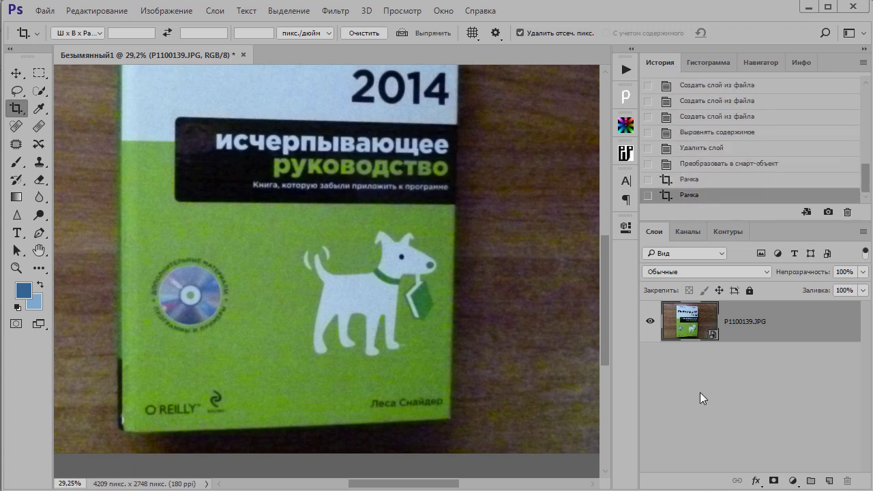
# - Set the smart object's stack mode to Mean (Усреднение)
pyautogui.click(215, 10)
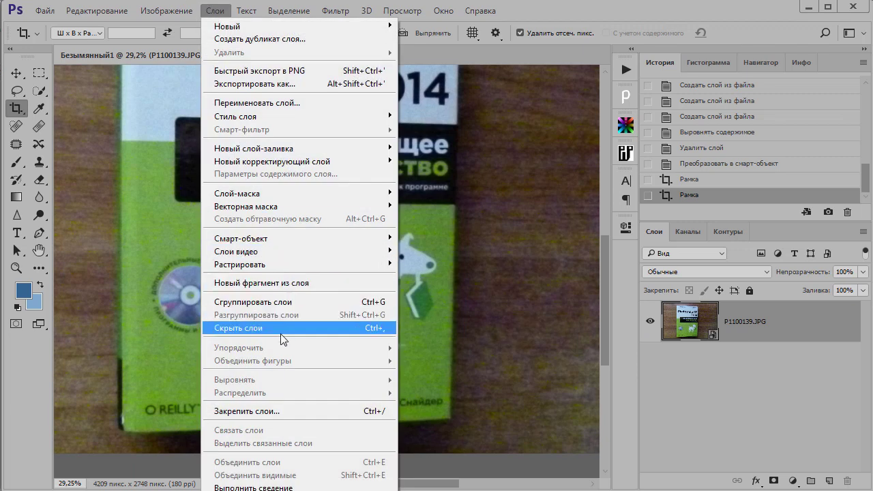
pyautogui.moveTo(324, 242)
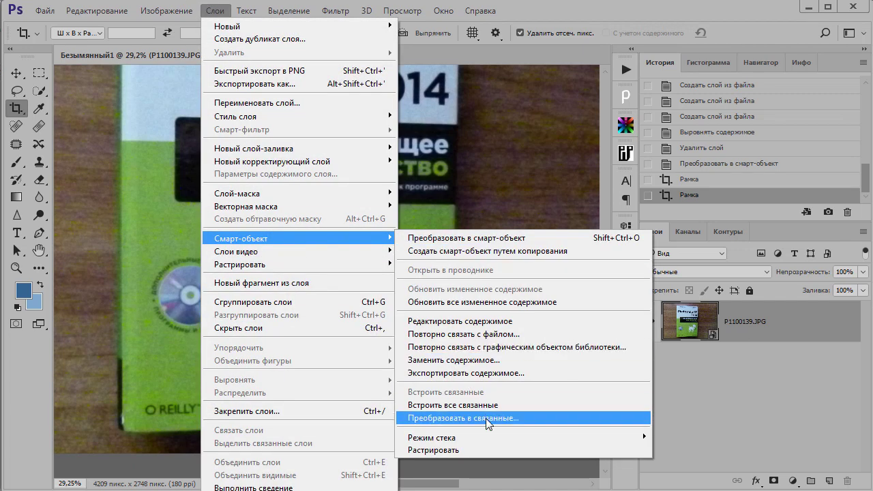
pyautogui.moveTo(509, 436)
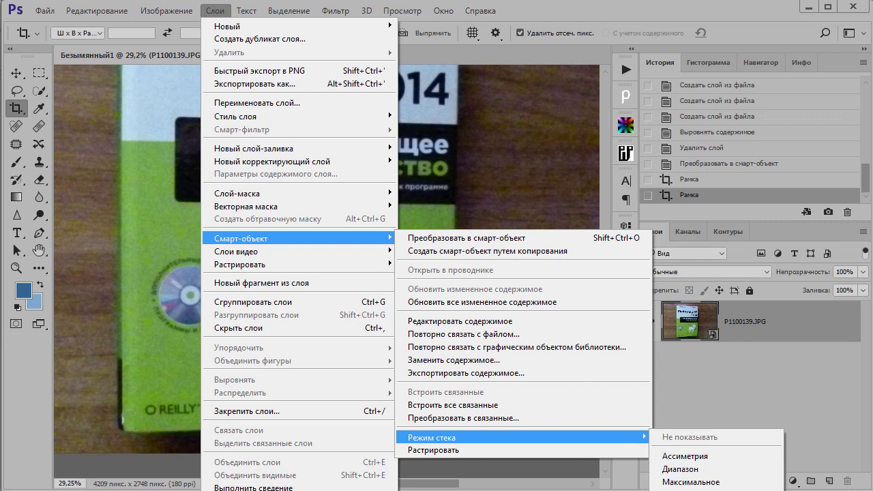
pyautogui.click(665, 383)
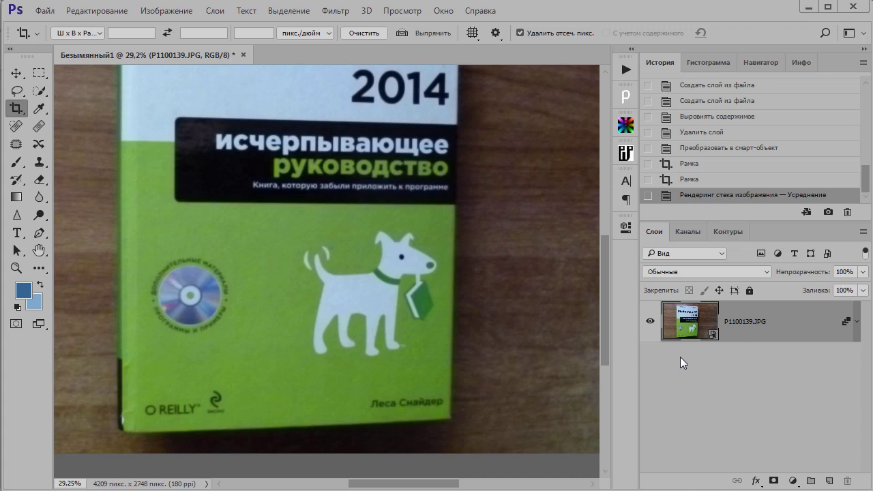
# - Compare the noise on the book cover with and without the Mean stack mode, and leave the mode applied
pyautogui.hotkey('ctrl', 'z')
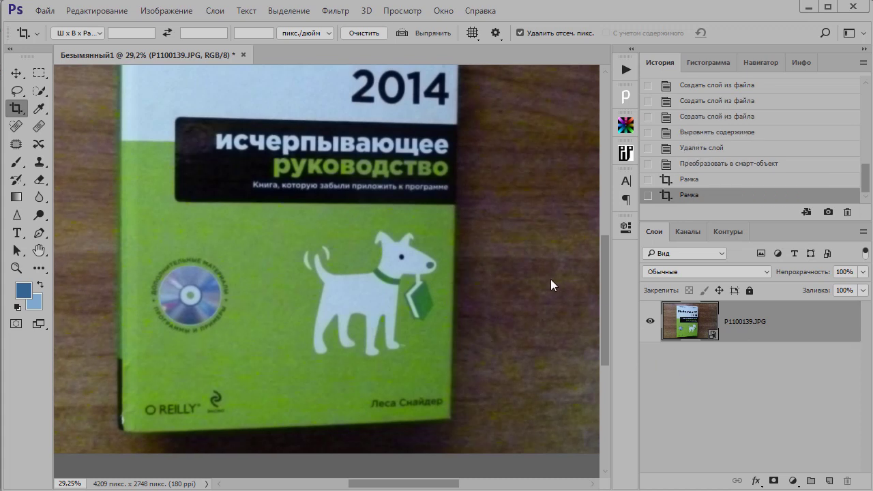
pyautogui.hotkey('ctrl', 'z')
pyautogui.hotkey('ctrl', 'z')
pyautogui.hotkey('ctrl', 'z')
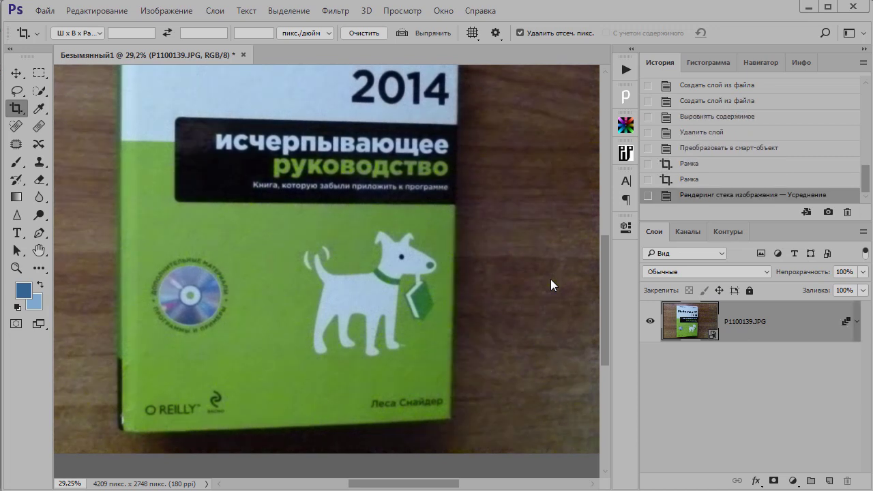
# - Save the Mean result as a new history snapshot and delete the older snapshot Снимок 1
pyautogui.click(828, 212)
pyautogui.moveTo(865, 190); pyautogui.dragTo(872, 104)
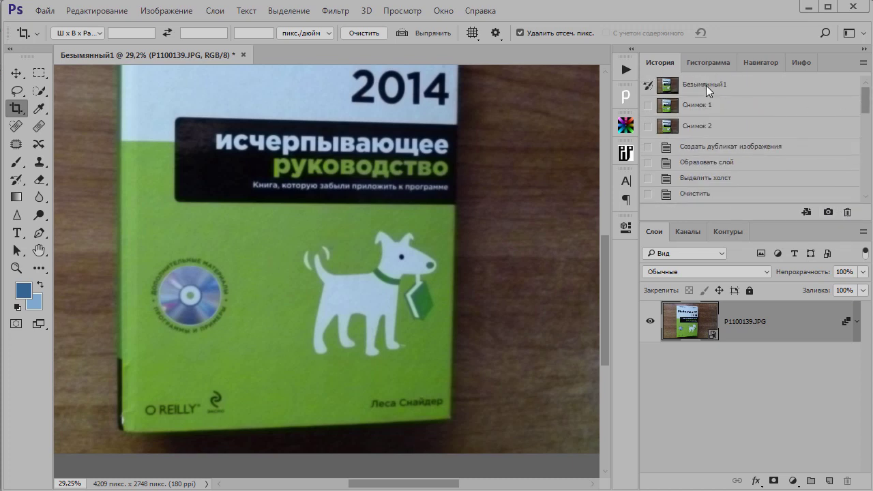
pyautogui.click(691, 102)
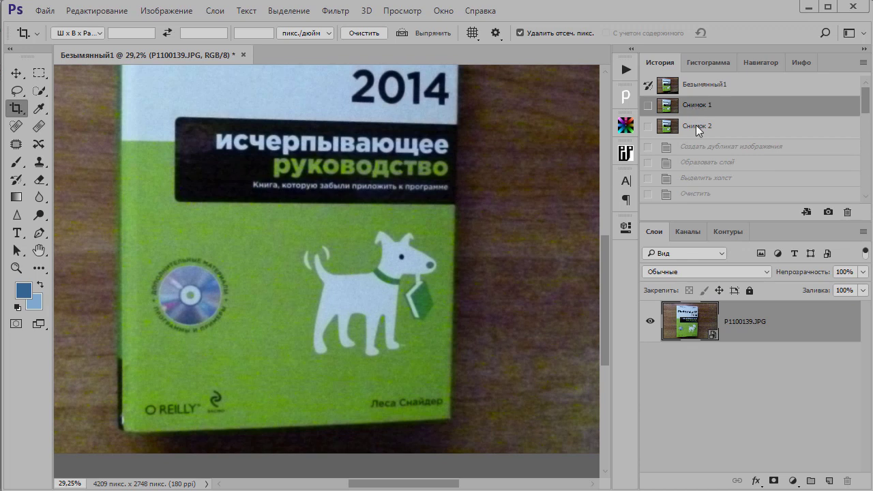
pyautogui.click(696, 125)
pyautogui.click(699, 106)
pyautogui.moveTo(756, 103); pyautogui.dragTo(848, 213)
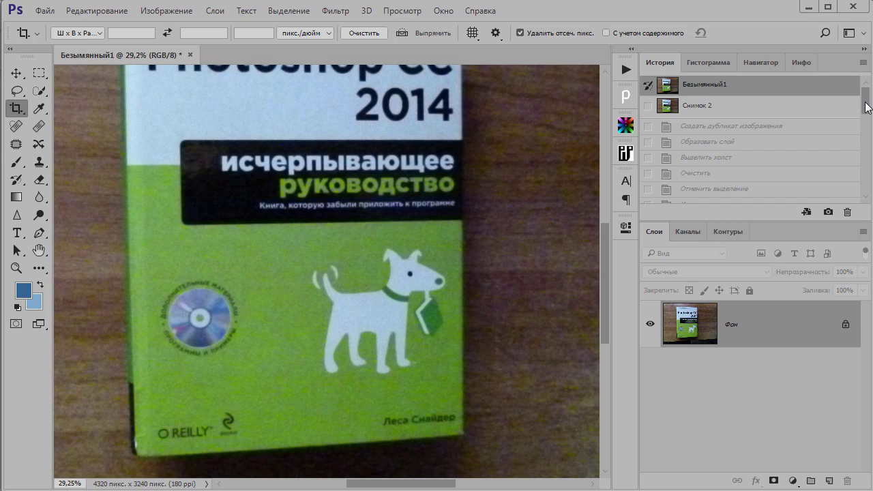
# - Return to the history state of the second crop (Рамка) and set the smart object's stack mode to Median (Медиана)
pyautogui.scroll(-2, 868, 156)
pyautogui.scroll(-5, 868, 156)
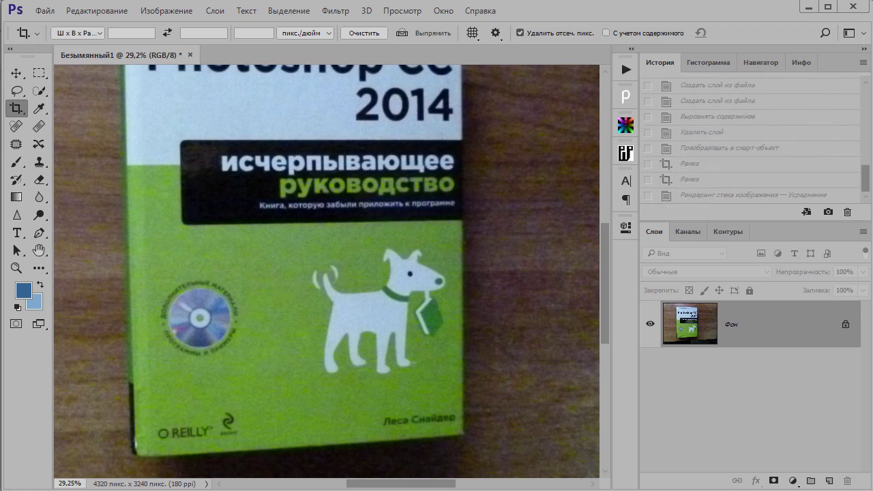
pyautogui.click(690, 179)
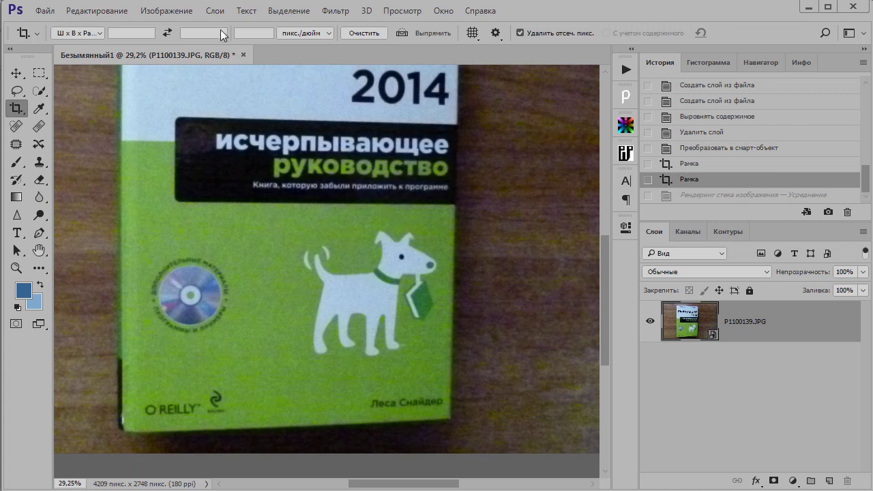
pyautogui.click(215, 10)
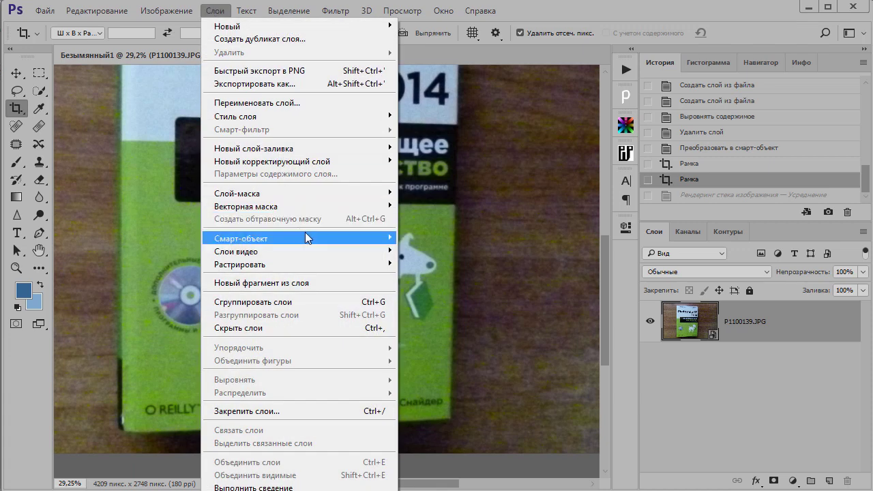
pyautogui.moveTo(300, 238)
pyautogui.moveTo(541, 435)
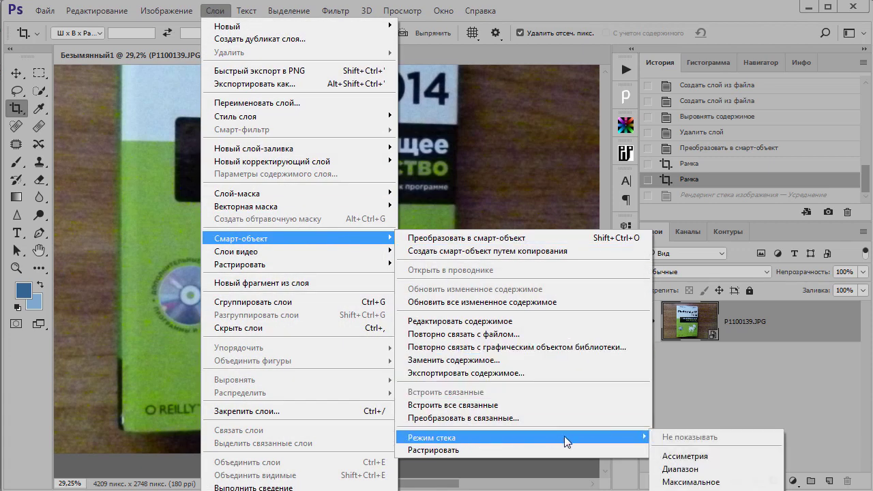
pyautogui.click(716, 488)
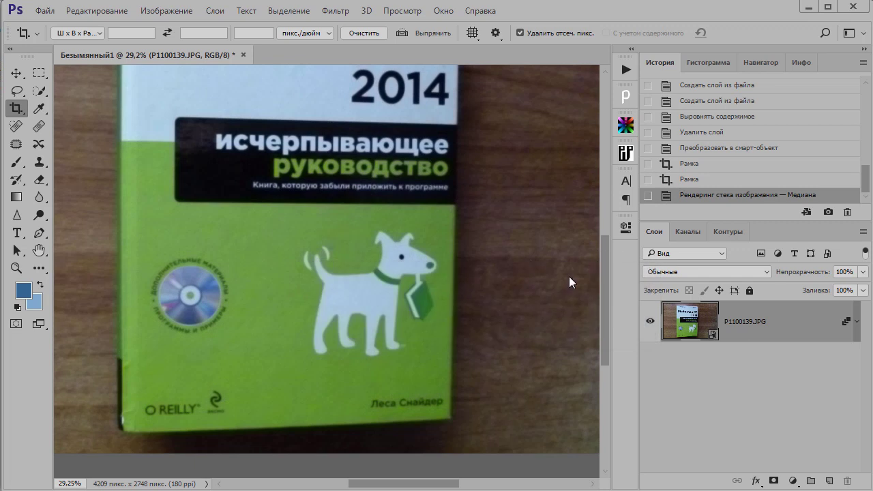
# - Save the Median result as a new history snapshot and make that snapshot current
pyautogui.click(829, 213)
pyautogui.moveTo(865, 184); pyautogui.dragTo(865, 96)
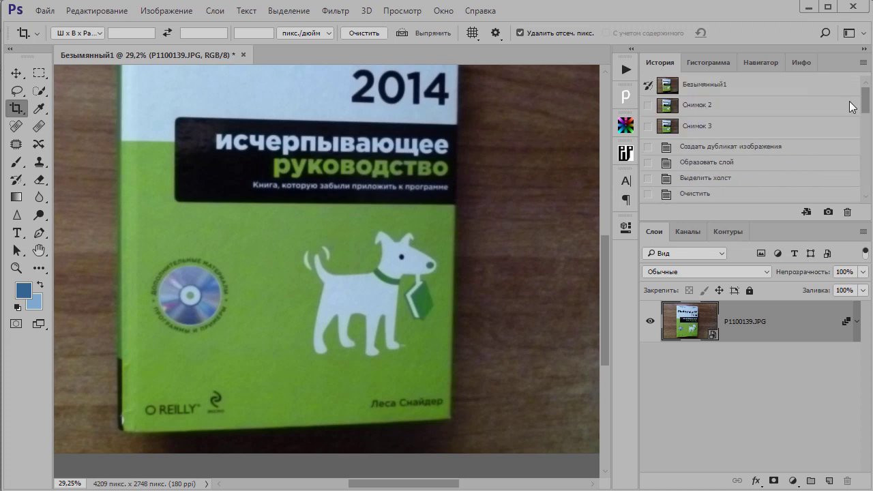
pyautogui.click(734, 104)
pyautogui.click(719, 125)
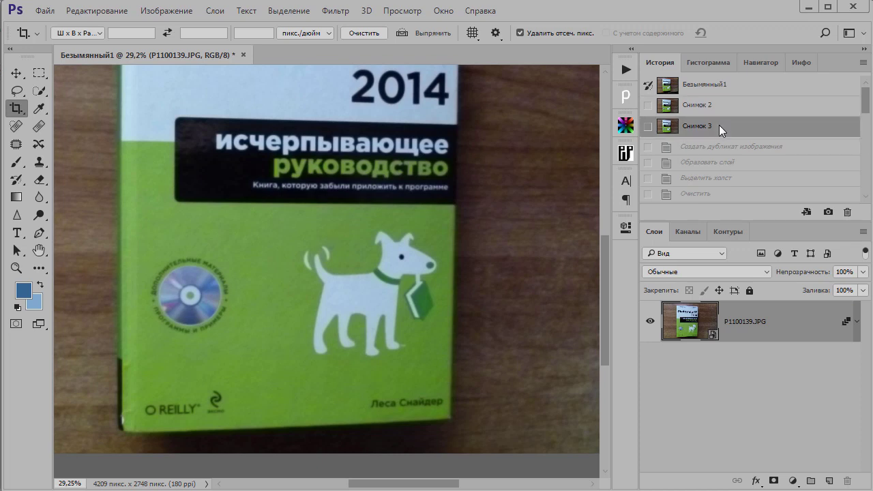
# - Compare the Mean and Median snapshots on the enlarged dog drawing, and leave the Median snapshot Снимок 3 current
pyautogui.scroll(5, 461, 198)
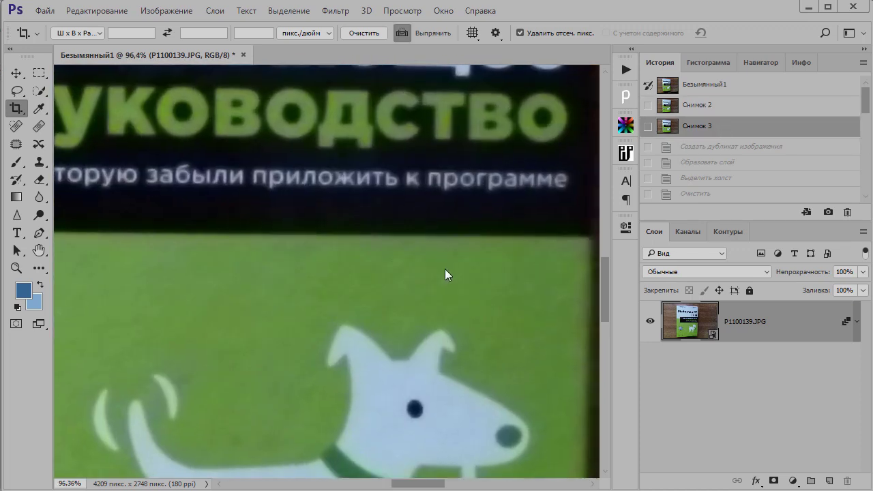
pyautogui.moveTo(453, 264); pyautogui.dragTo(454, 69)
pyautogui.moveTo(471, 200); pyautogui.dragTo(485, 124)
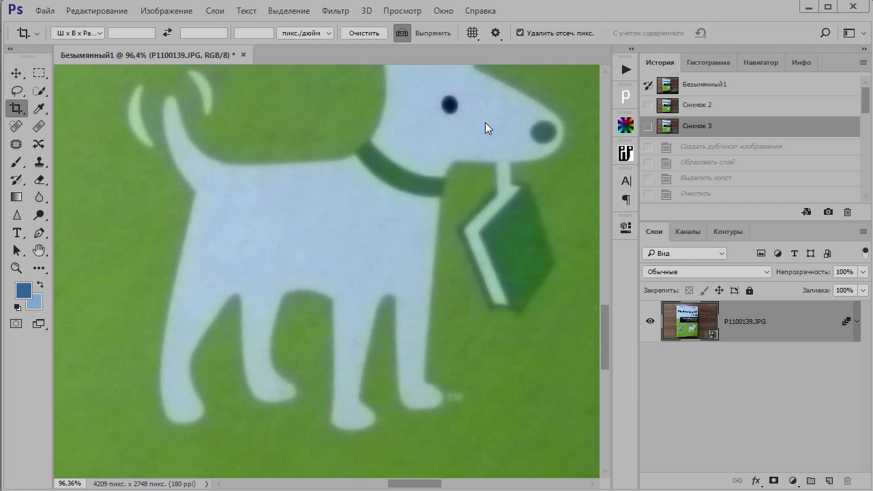
pyautogui.click(703, 105)
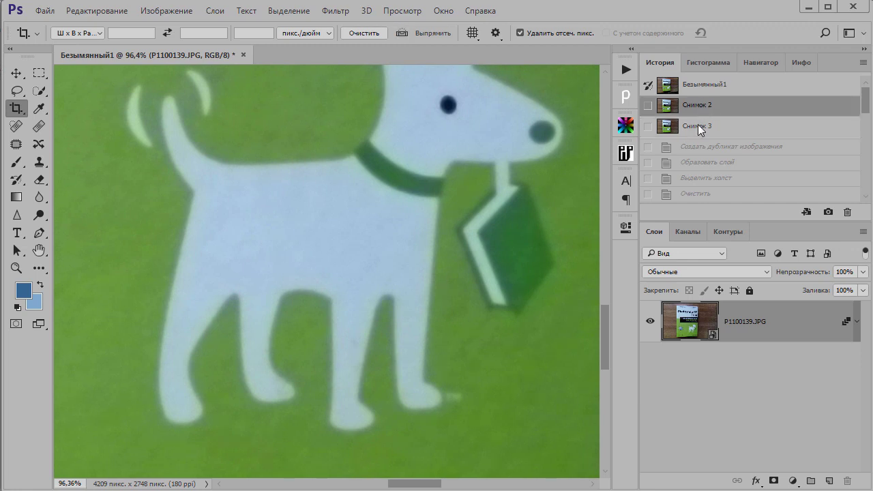
pyautogui.click(698, 125)
pyautogui.click(703, 101)
pyautogui.click(697, 126)
pyautogui.click(699, 106)
pyautogui.click(696, 128)
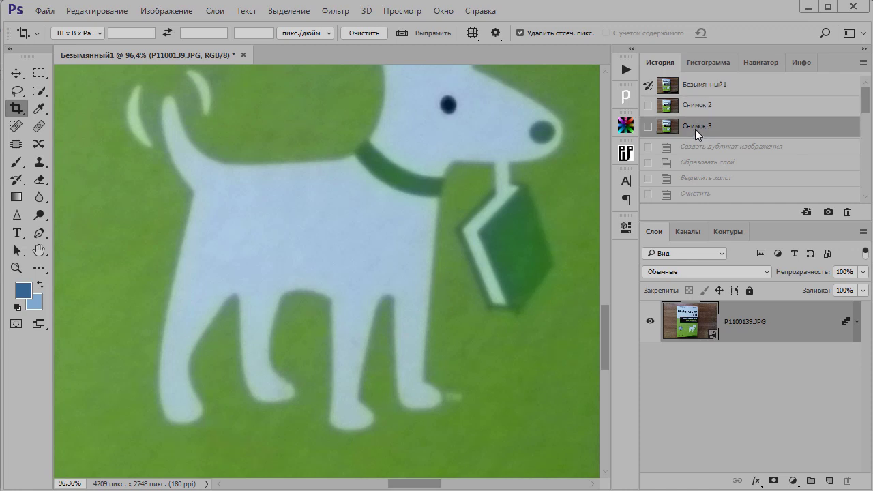
pyautogui.click(700, 105)
pyautogui.click(696, 127)
pyautogui.click(701, 103)
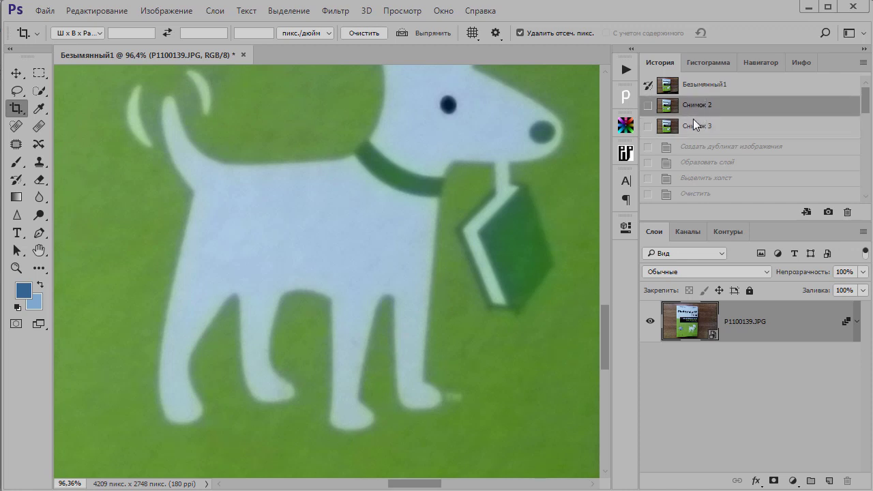
pyautogui.click(691, 127)
pyautogui.click(694, 104)
pyautogui.click(691, 126)
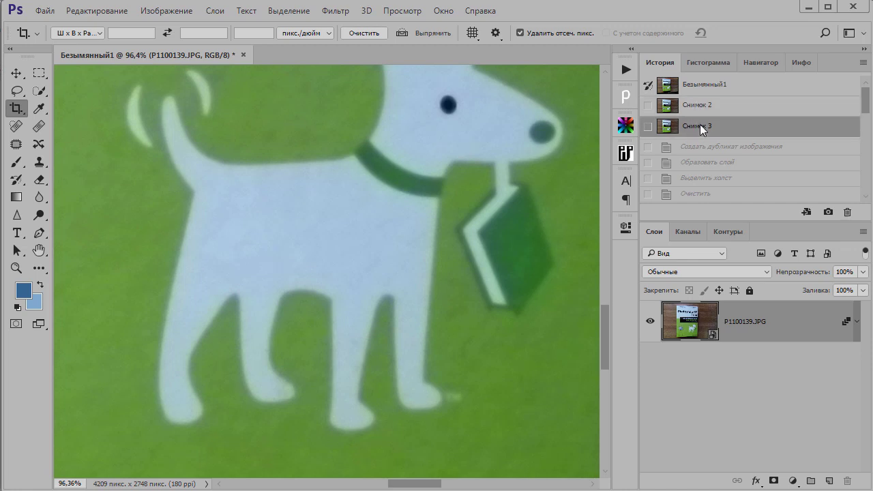
# - Sharpen the stacked photo with the High Pass Sharp action of the Profile School extension
pyautogui.hotkey('ctrl', '0')
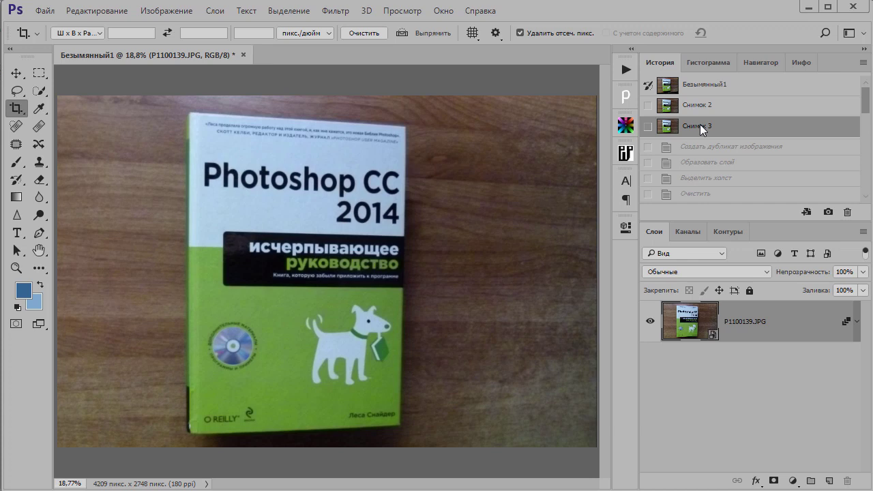
pyautogui.click(625, 96)
pyautogui.moveTo(432, 63)
pyautogui.mouseDown()
pyautogui.moveTo(581, 40)
pyautogui.moveTo(632, 13)
pyautogui.moveTo(642, 19)
pyautogui.mouseUp()
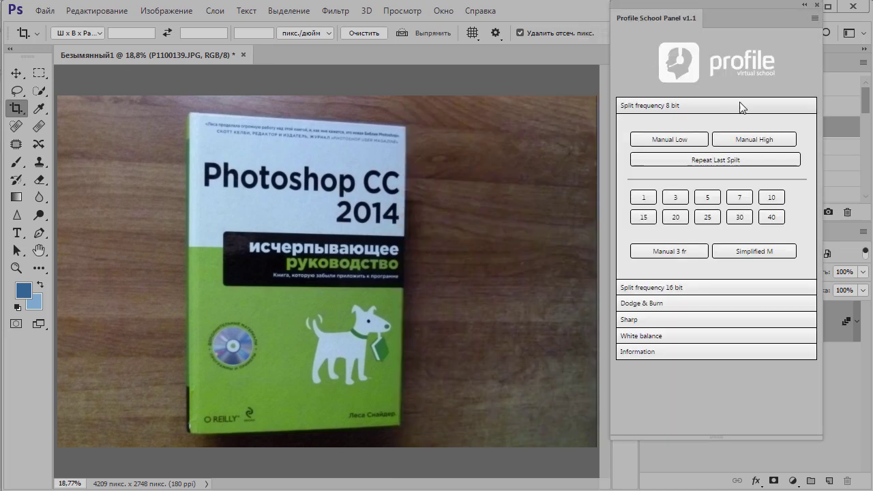
pyautogui.click(638, 319)
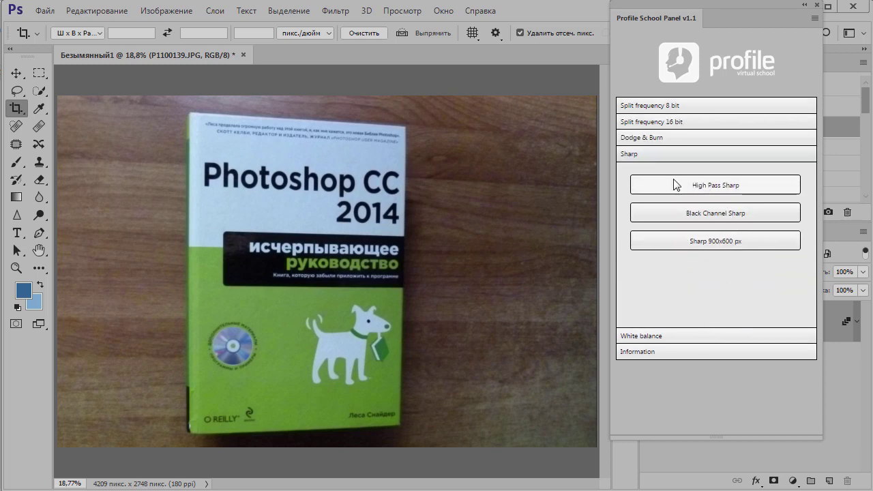
pyautogui.click(703, 188)
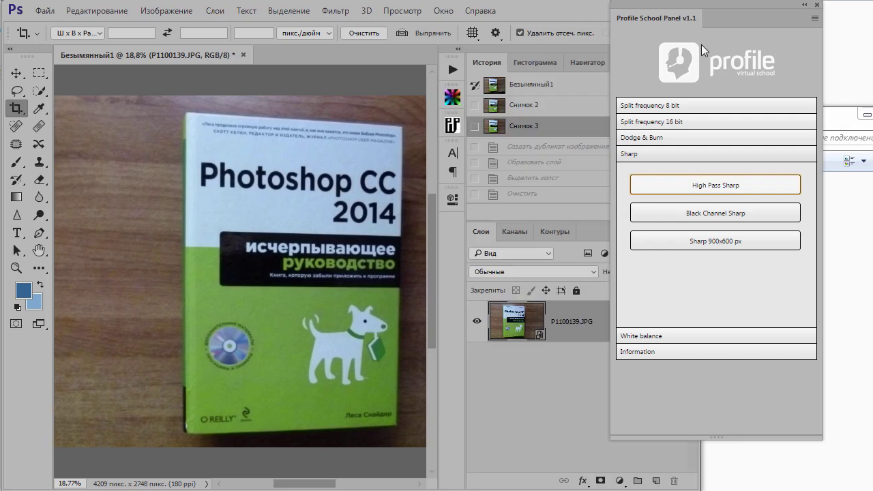
# - Compare the enlarged book cover with the Sharp layer hidden and shown, and leave the layer visible
pyautogui.moveTo(286, 307); pyautogui.dragTo(359, 326)
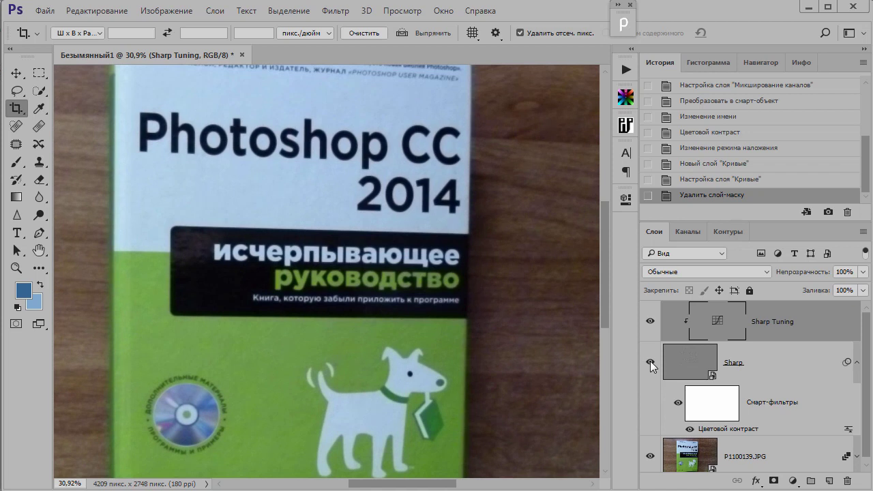
pyautogui.click(650, 362)
pyautogui.click(650, 361)
pyautogui.click(650, 362)
pyautogui.click(651, 362)
pyautogui.scroll(5, 396, 294)
pyautogui.scroll(-5, 396, 343)
pyautogui.scroll(2, 385, 231)
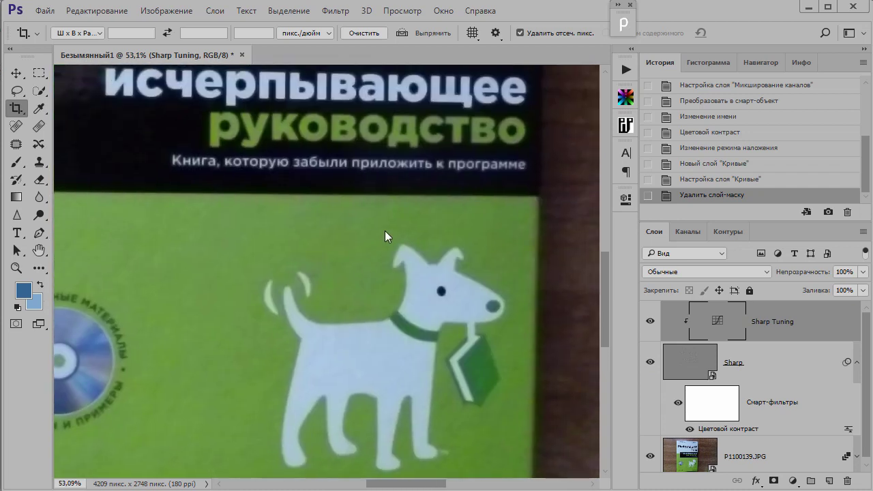
pyautogui.click(650, 361)
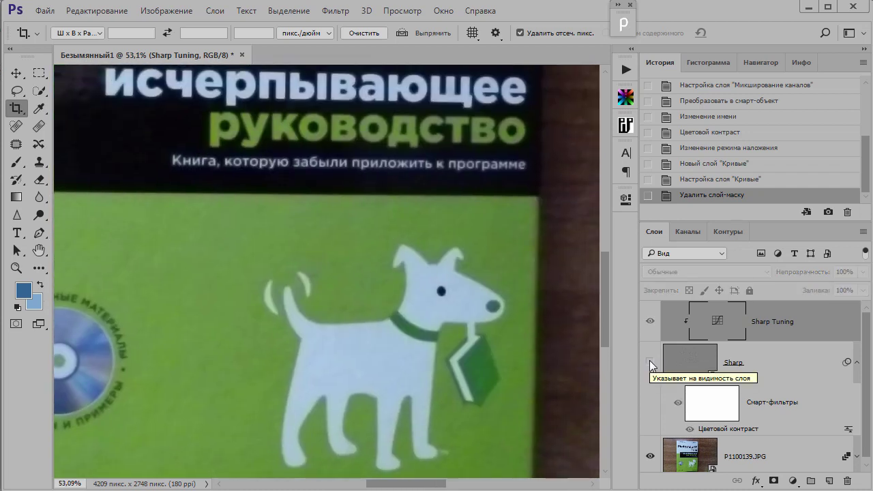
pyautogui.click(650, 362)
pyautogui.click(653, 360)
pyautogui.click(654, 360)
pyautogui.click(655, 360)
pyautogui.click(655, 360)
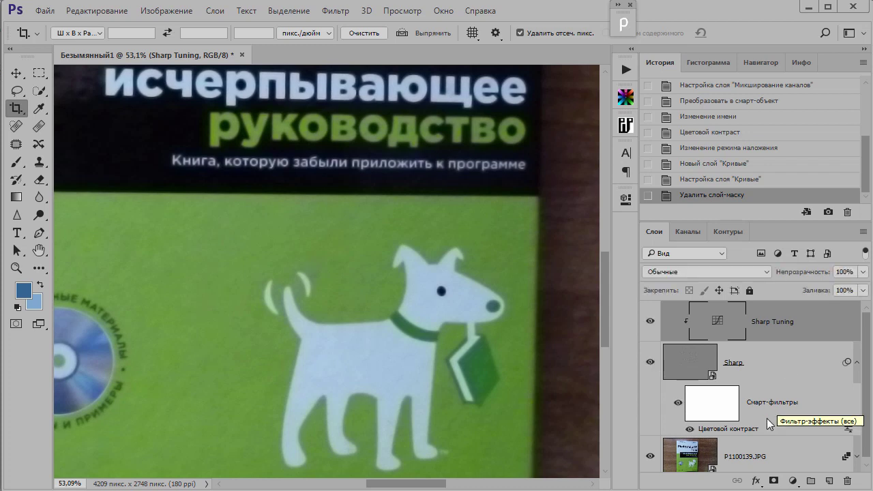
# - Set the radius of the Sharp layer's High Pass (Цветовой контраст) smart filter to 4 pixels
pyautogui.doubleClick(723, 428)
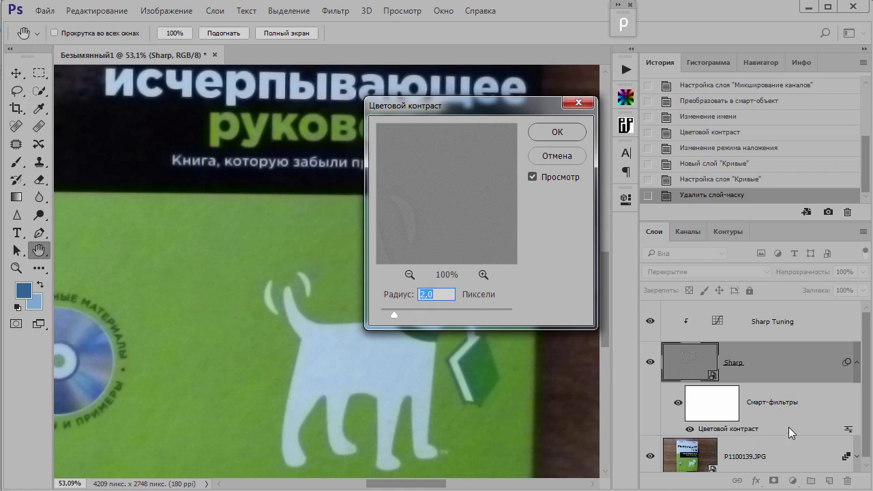
pyautogui.moveTo(402, 106); pyautogui.dragTo(573, 84)
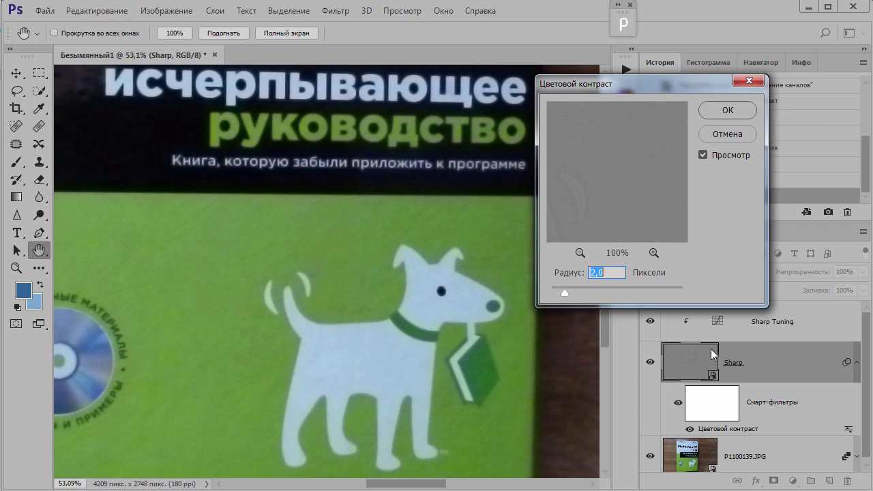
pyautogui.write('4')
pyautogui.click(728, 111)
pyautogui.press('c')
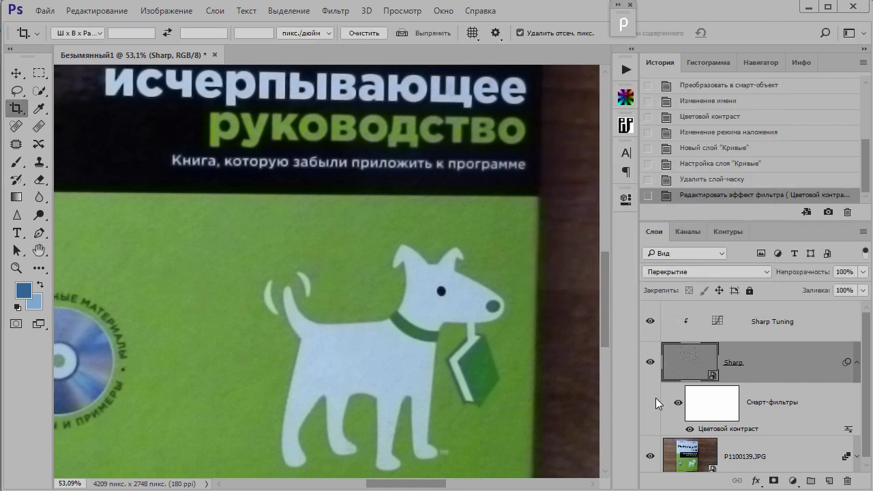
# - Check the stronger sharpening by hiding and showing the Sharp layer, and leave it visible
pyautogui.click(650, 363)
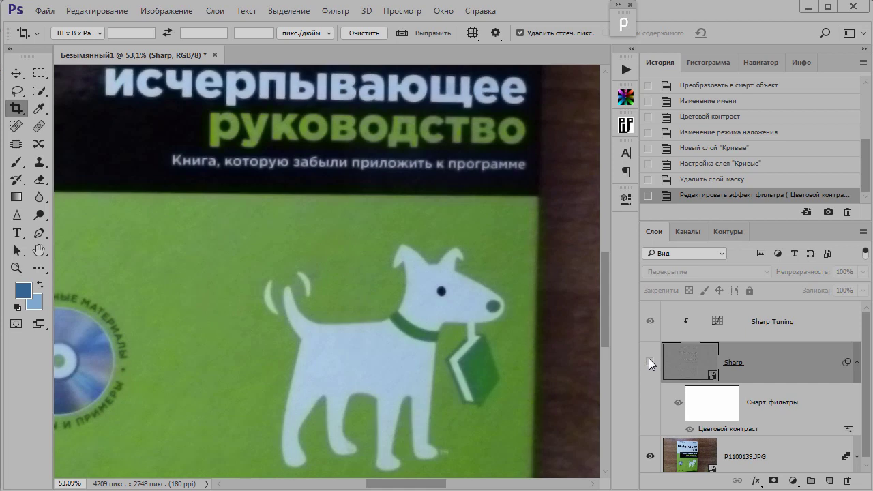
pyautogui.click(650, 363)
pyautogui.click(650, 363)
pyautogui.click(651, 363)
pyautogui.click(650, 363)
pyautogui.click(651, 362)
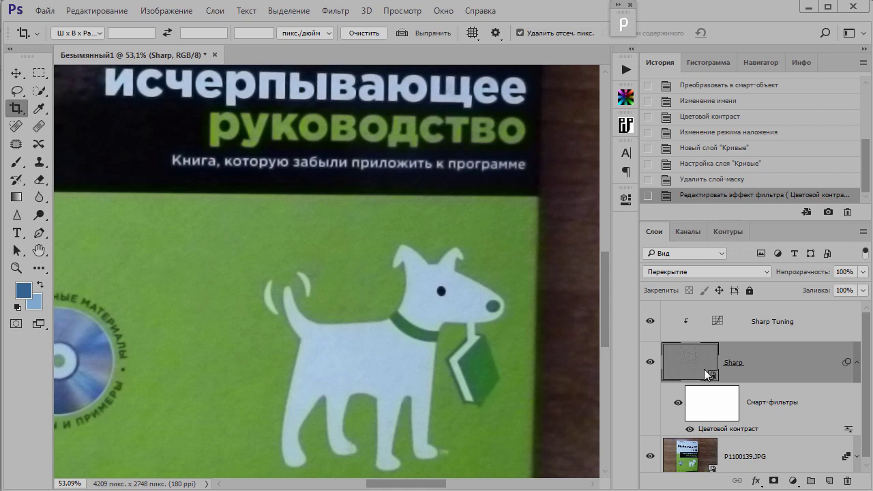
# - Open the P1100139.JPG smart object's contents to examine its source shots, close them and view the whole sharpened photo
pyautogui.scroll(-1, 868, 364)
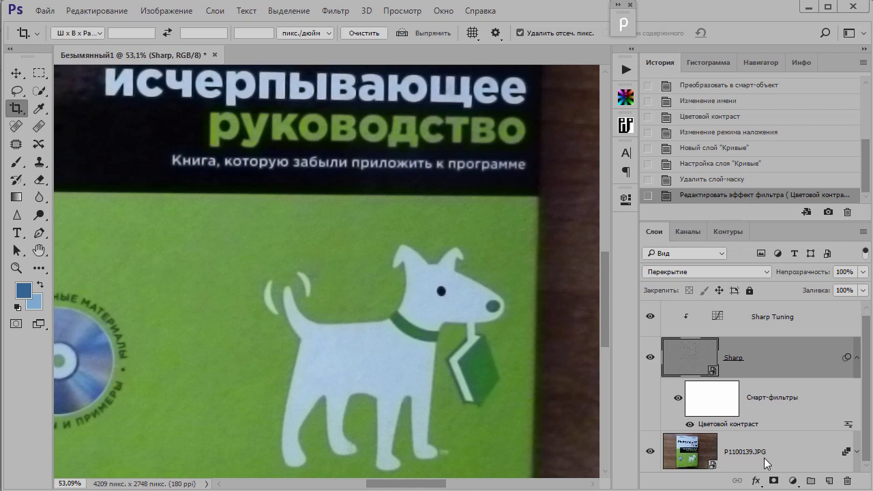
pyautogui.click(688, 453)
pyautogui.doubleClick(689, 452)
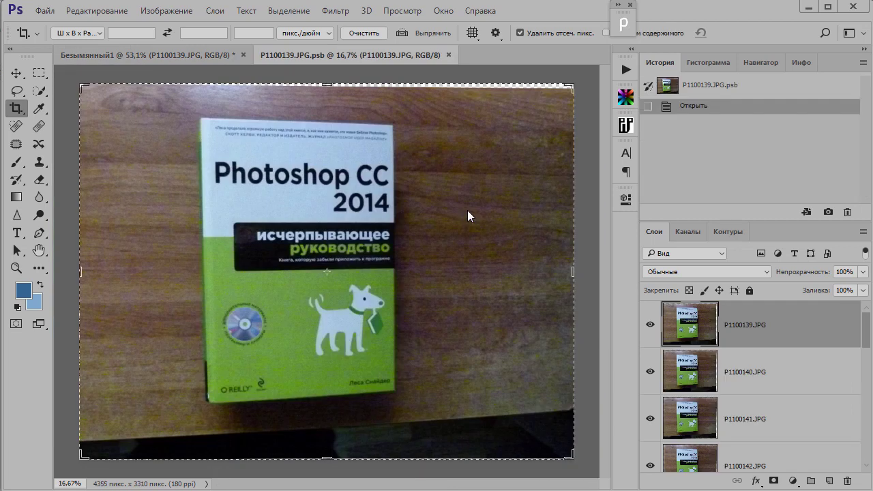
pyautogui.moveTo(859, 320)
pyautogui.mouseDown()
pyautogui.moveTo(868, 442)
pyautogui.moveTo(862, 324)
pyautogui.mouseUp()
pyautogui.click(23, 71)
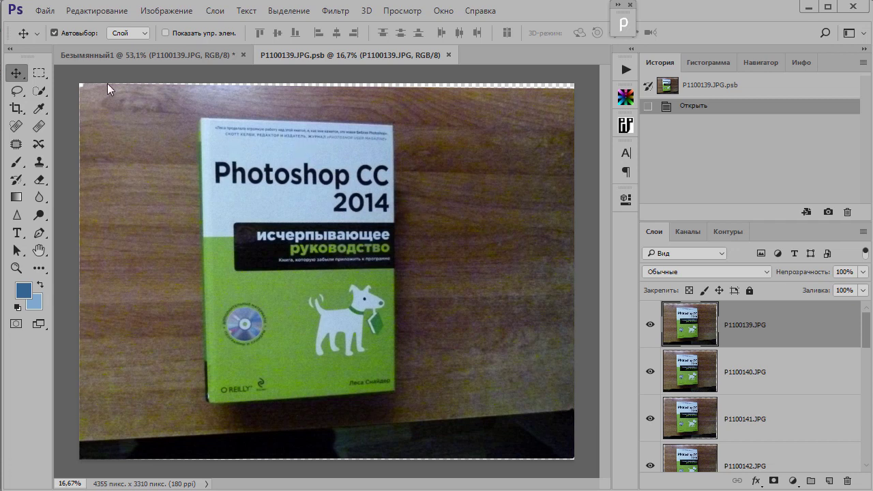
pyautogui.click(448, 55)
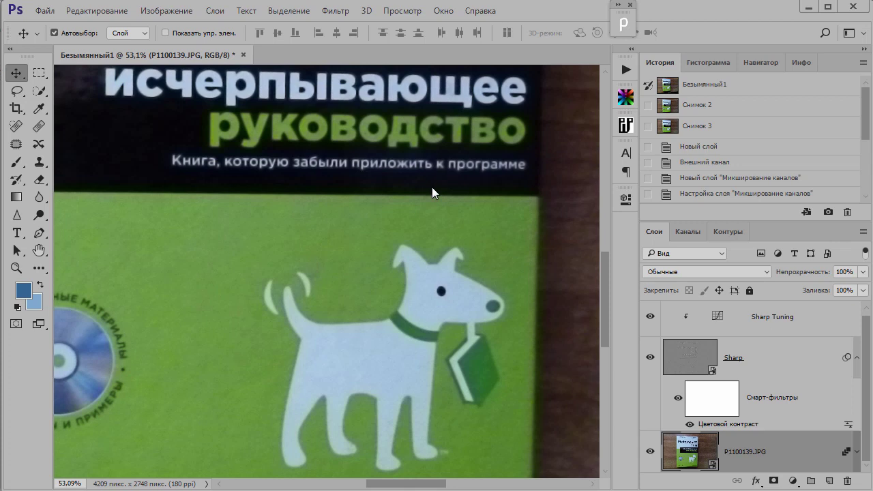
pyautogui.hotkey('ctrl', '0')
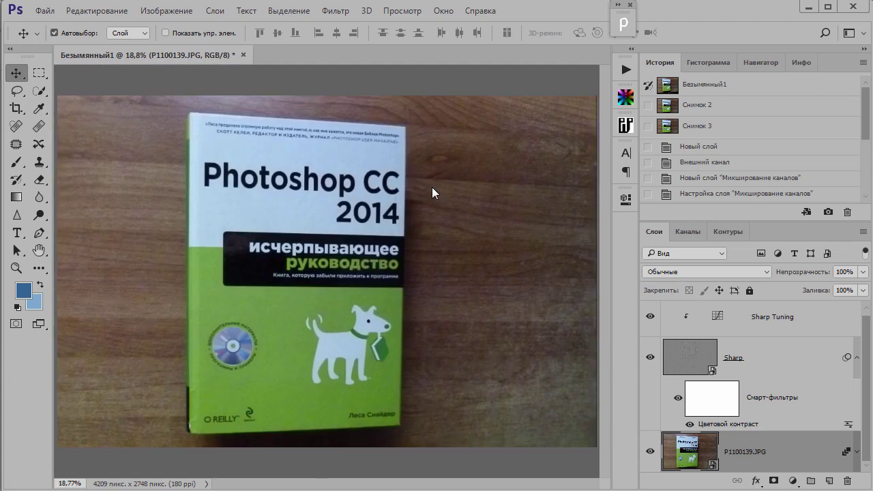